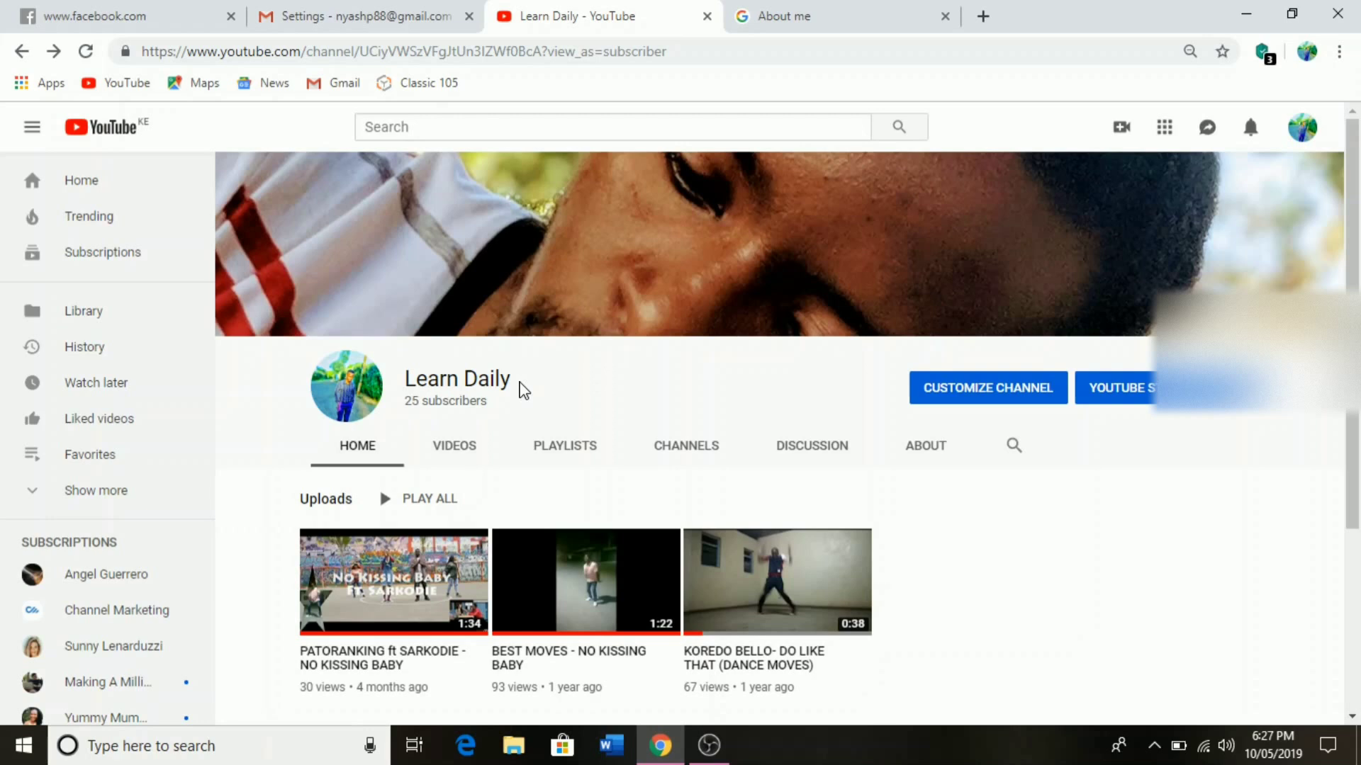
Highlight the channel name Learn Daily, then open its Google About me name editor from YouTube settings
left_click_drag(519, 384, 396, 381)
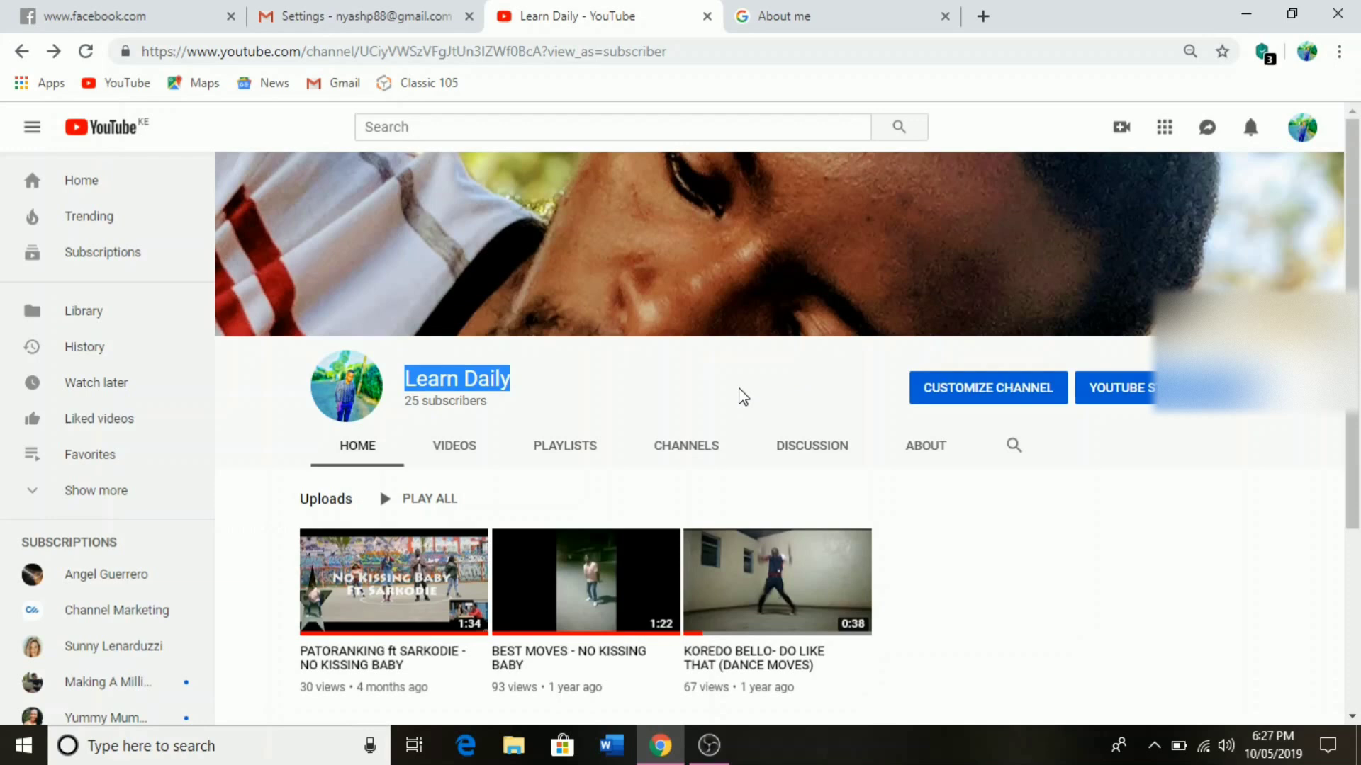
left_click(1301, 128)
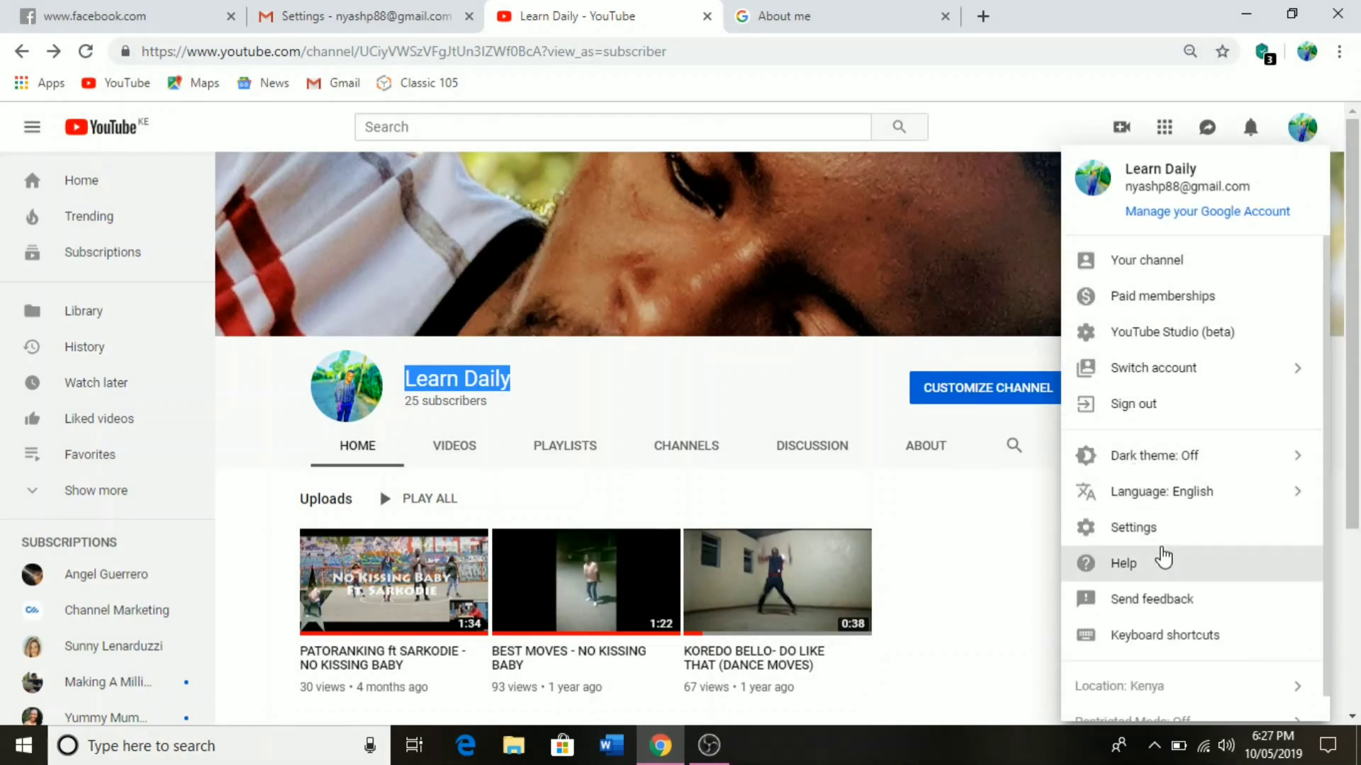
left_click(1160, 531)
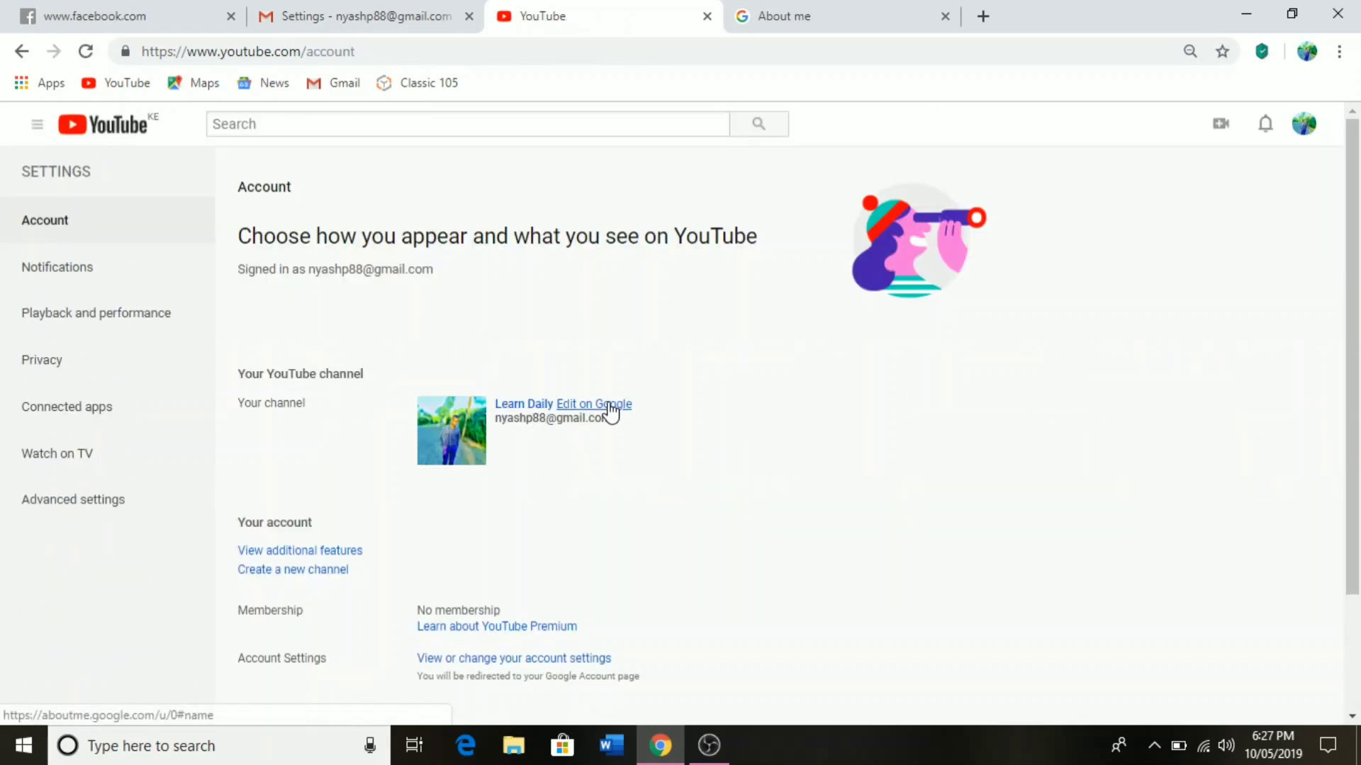
left_click(607, 405)
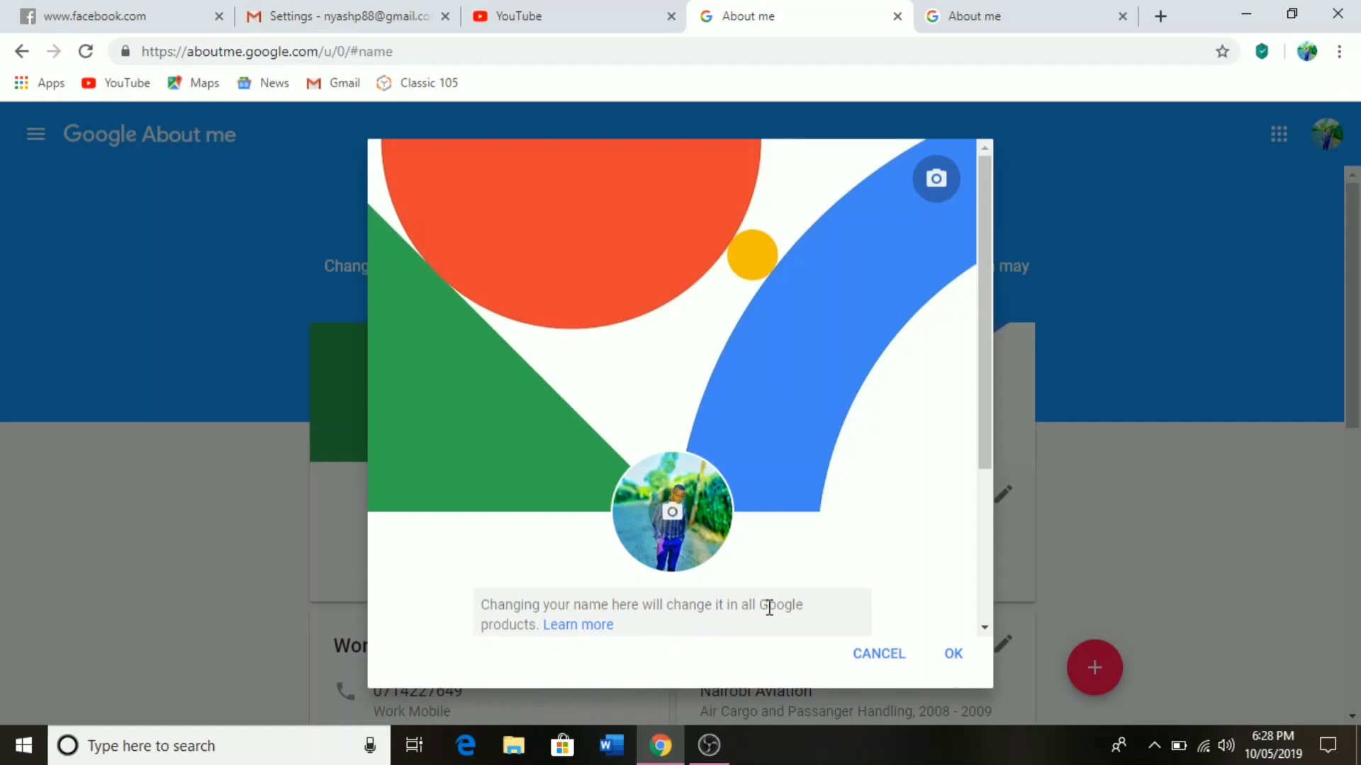
Dismiss the profile dialog with OK and highlight the unchanged name Learn Daily
left_click(953, 652)
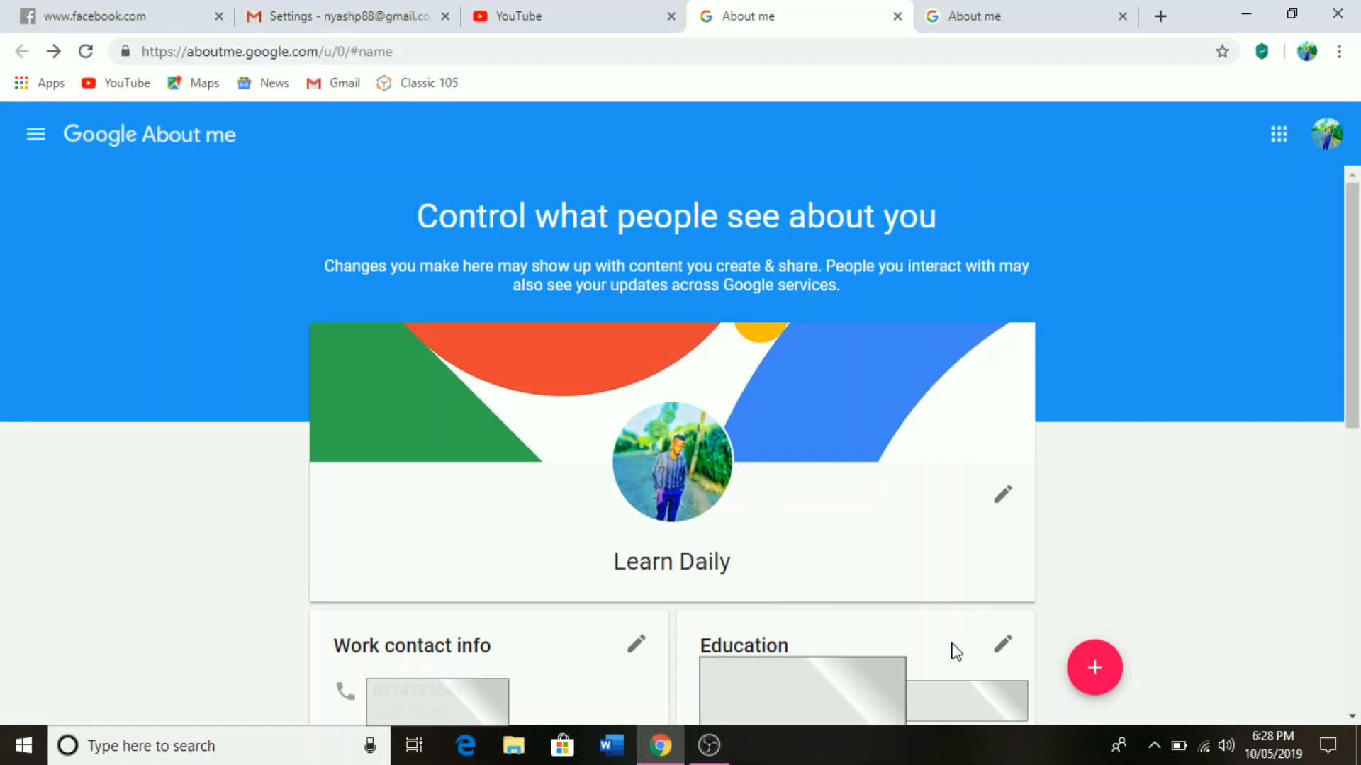
left_click_drag(606, 565, 730, 570)
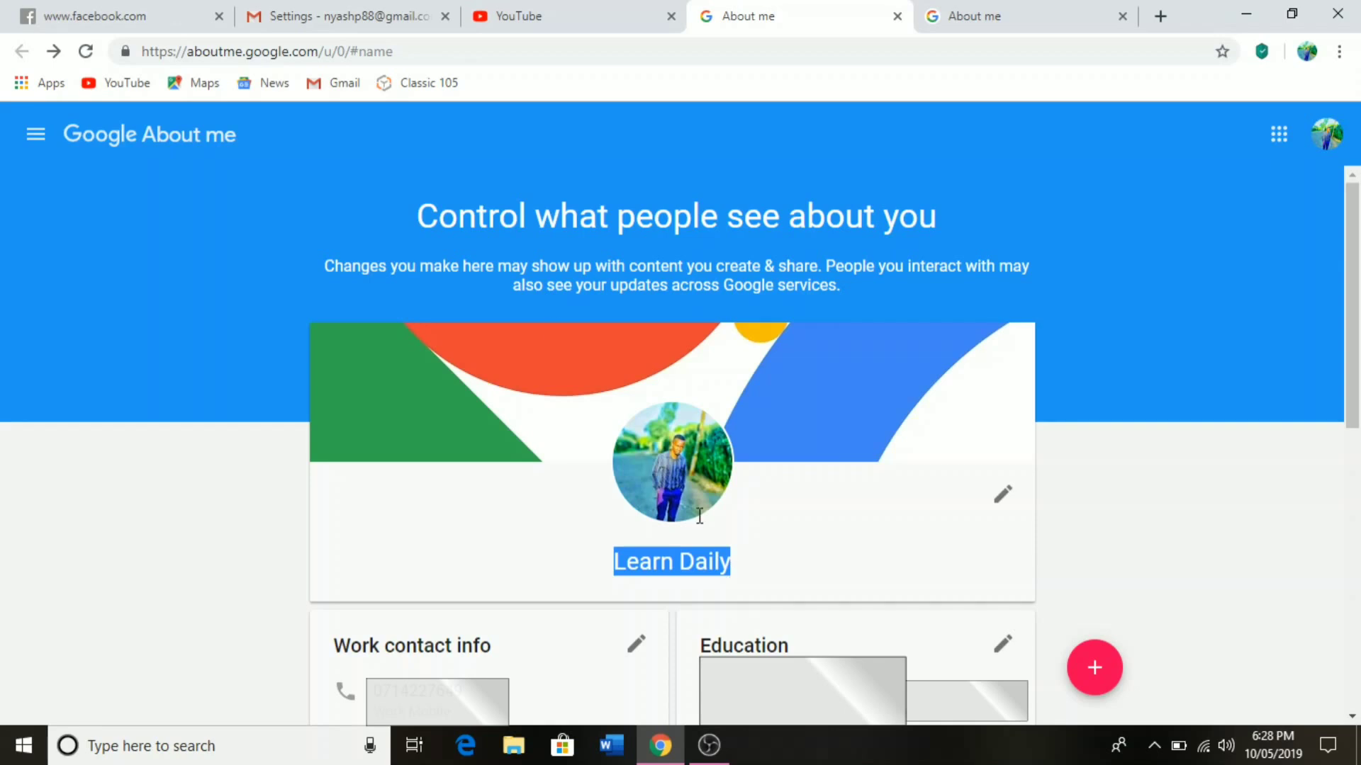
Confirm the Gmail account menu shows the Learn Daily name, then return to the Inbox
left_click(326, 21)
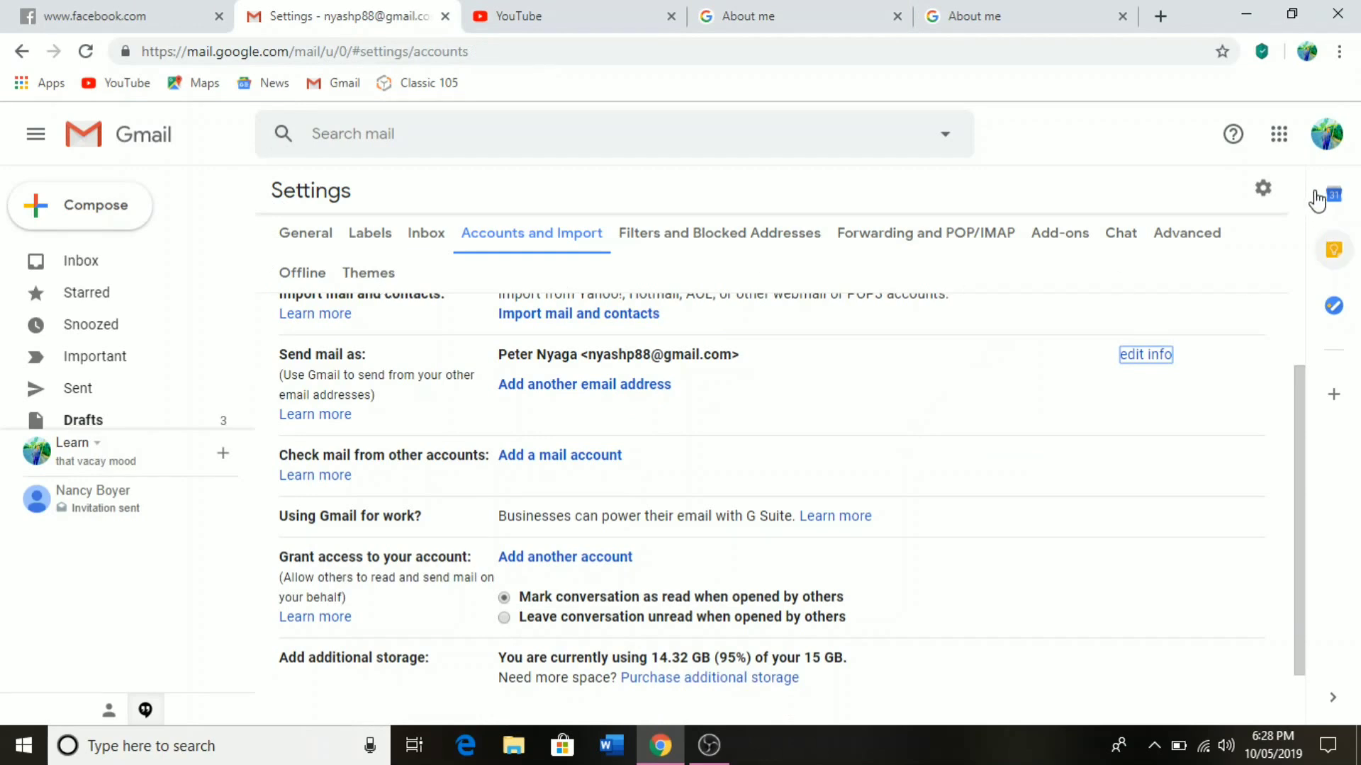
left_click(1326, 134)
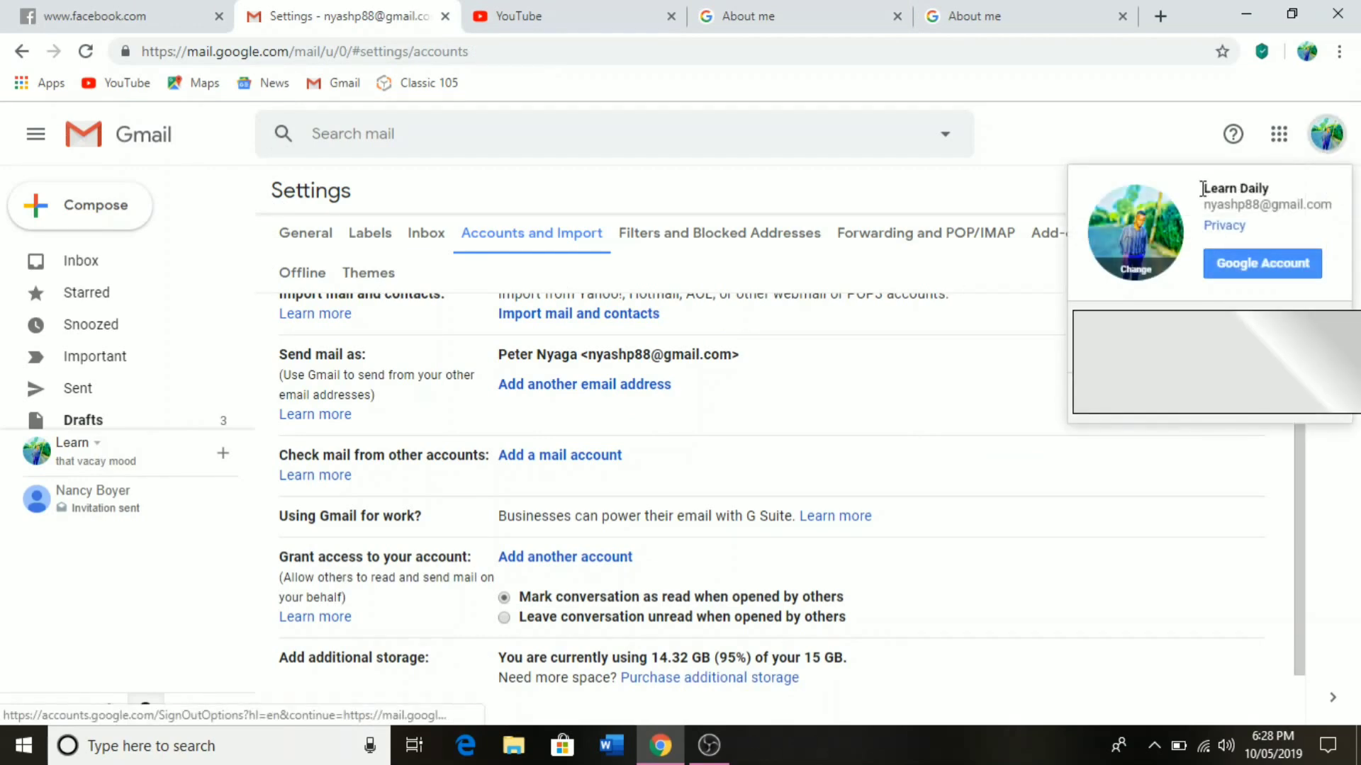
left_click_drag(1203, 188, 1270, 200)
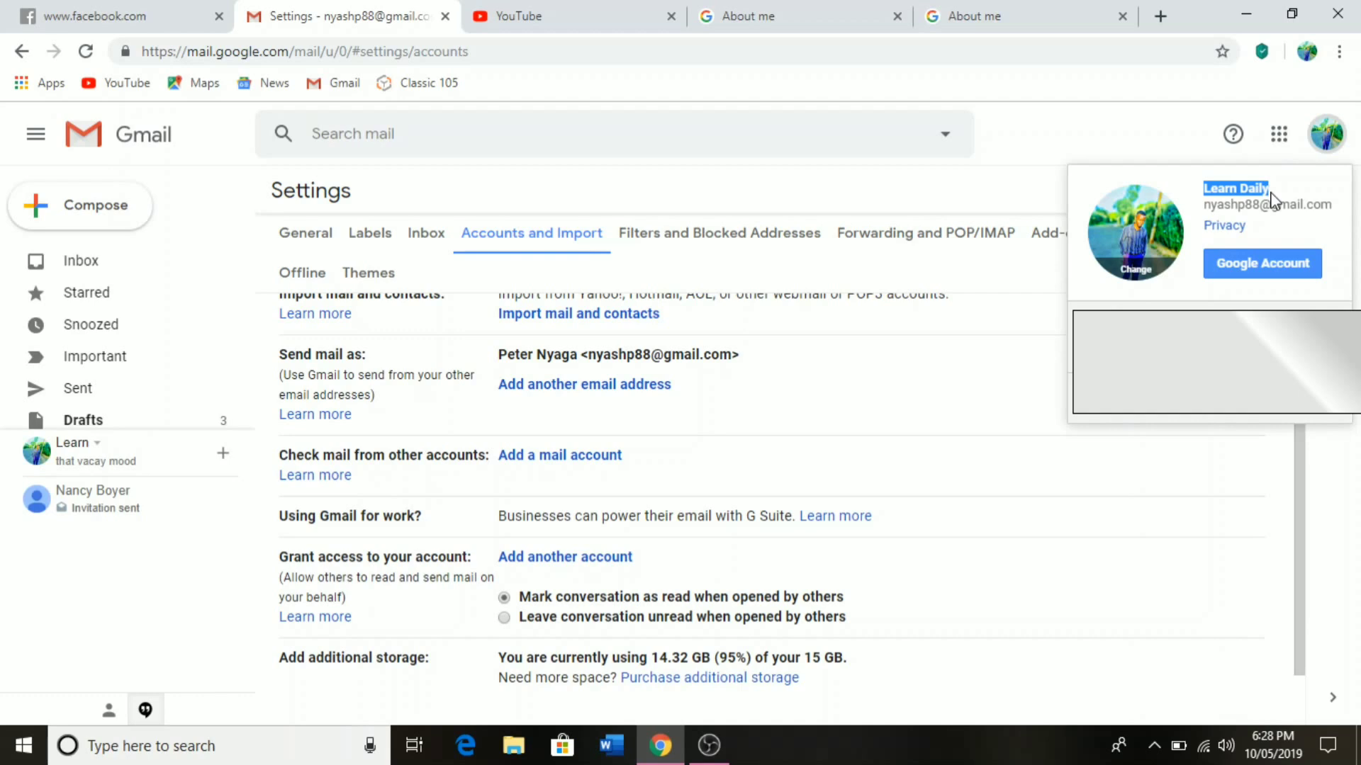
left_click(124, 262)
left_click(124, 262)
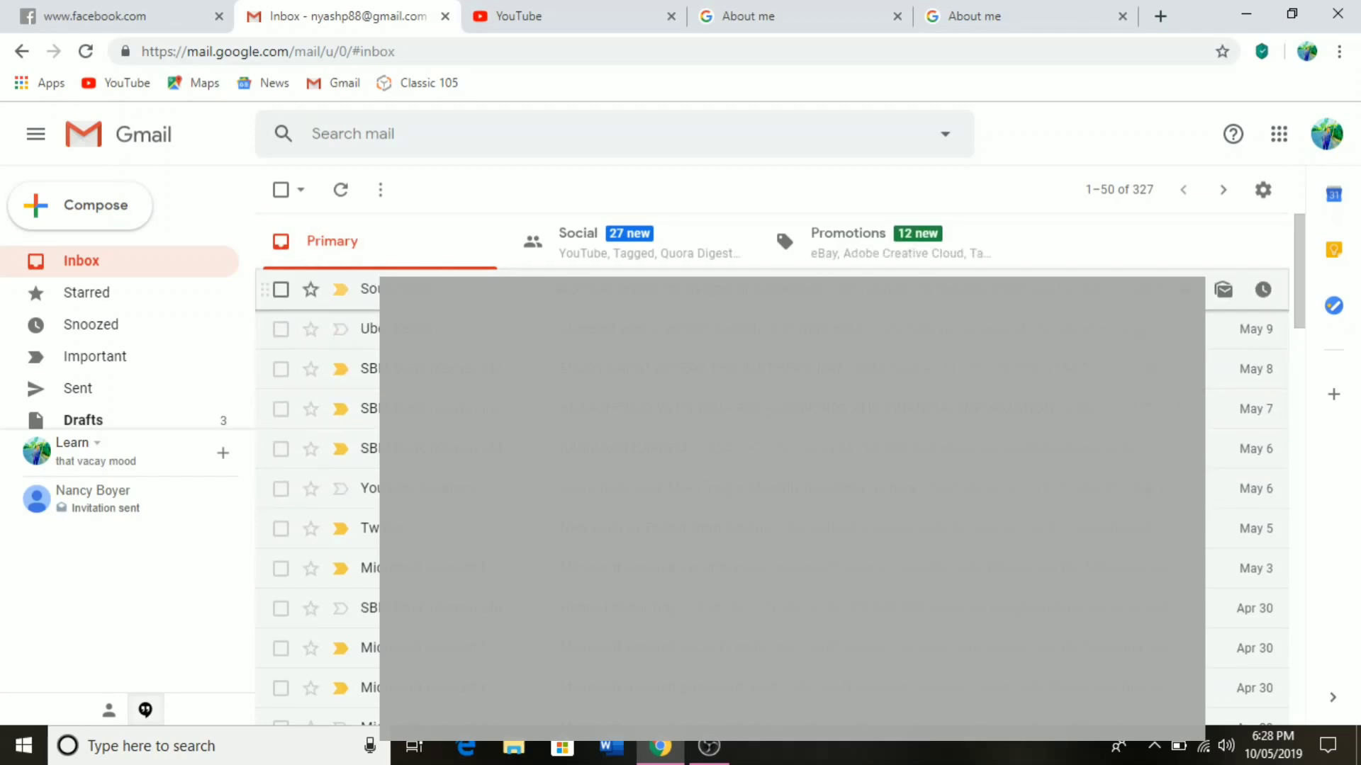
Scroll down through the inbox messages and back up to the top
scroll(773, 446, "down", 5)
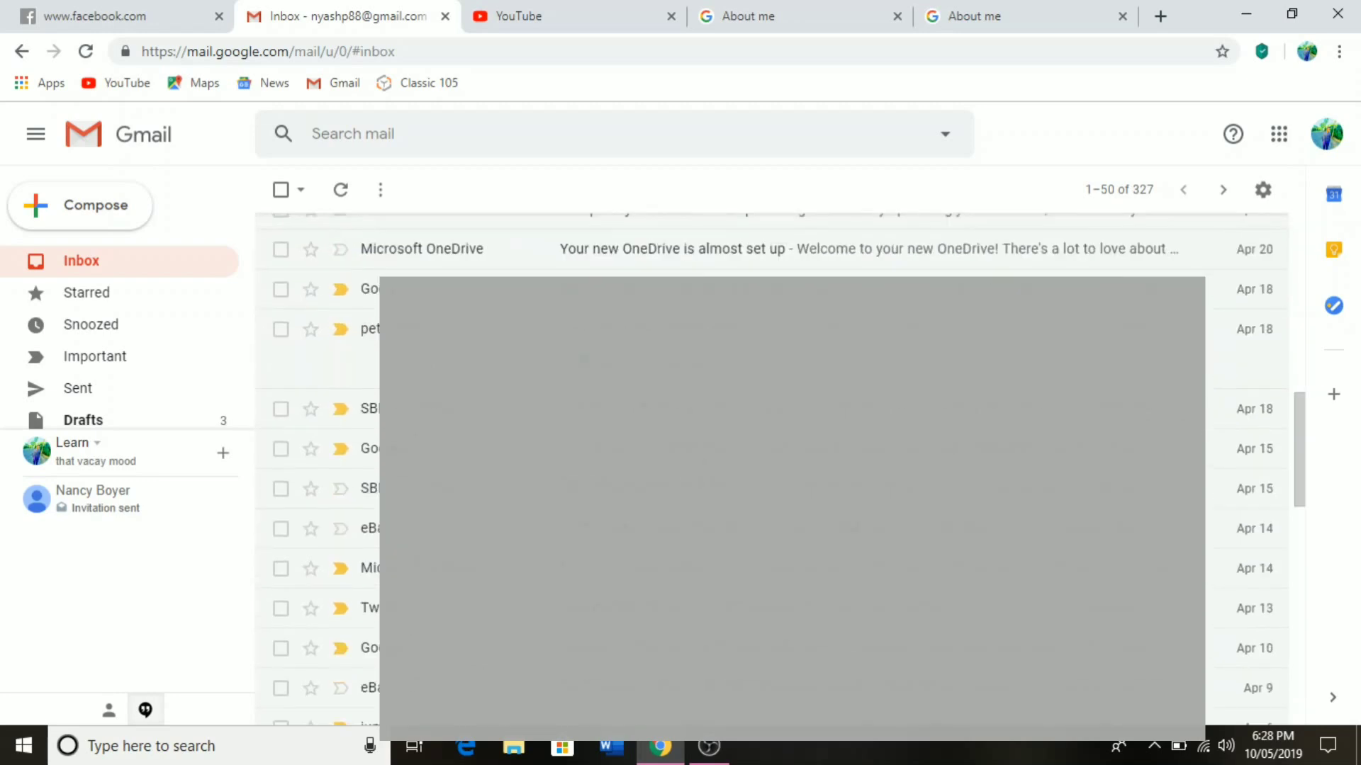
scroll(773, 461, "down", 5)
scroll(772, 461, "up", 5)
scroll(773, 460, "up", 5)
scroll(772, 529, "up", 3)
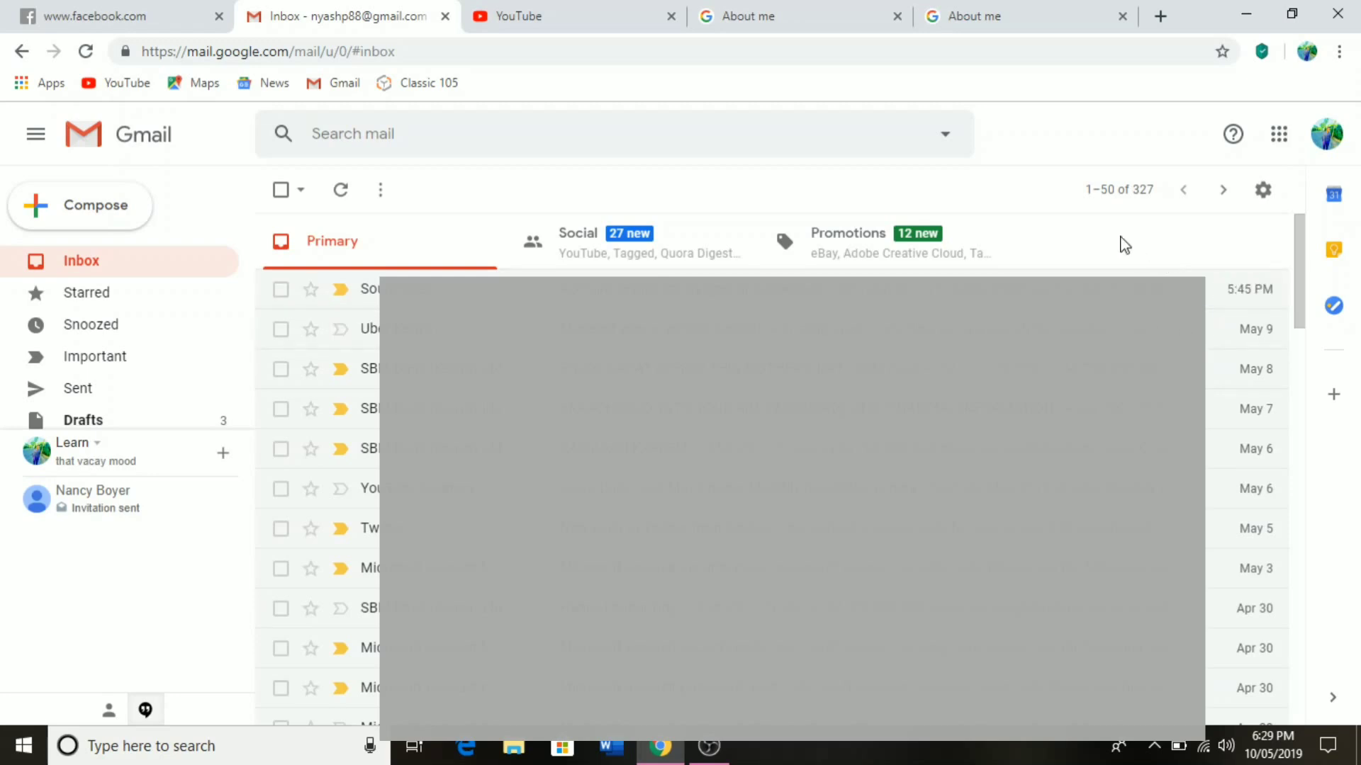
Open Gmail's full settings at the Accounts and Import tab from the gear menu
left_click(1263, 189)
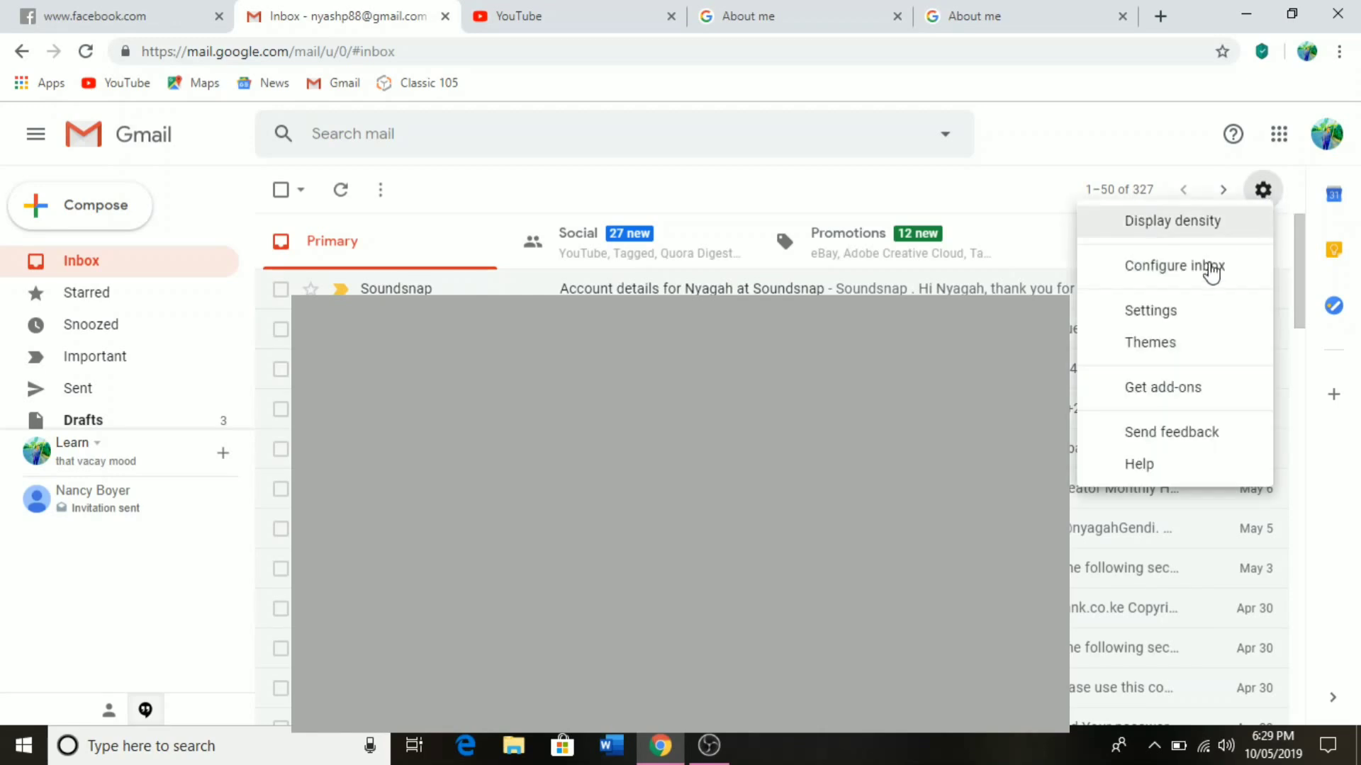
left_click(1173, 316)
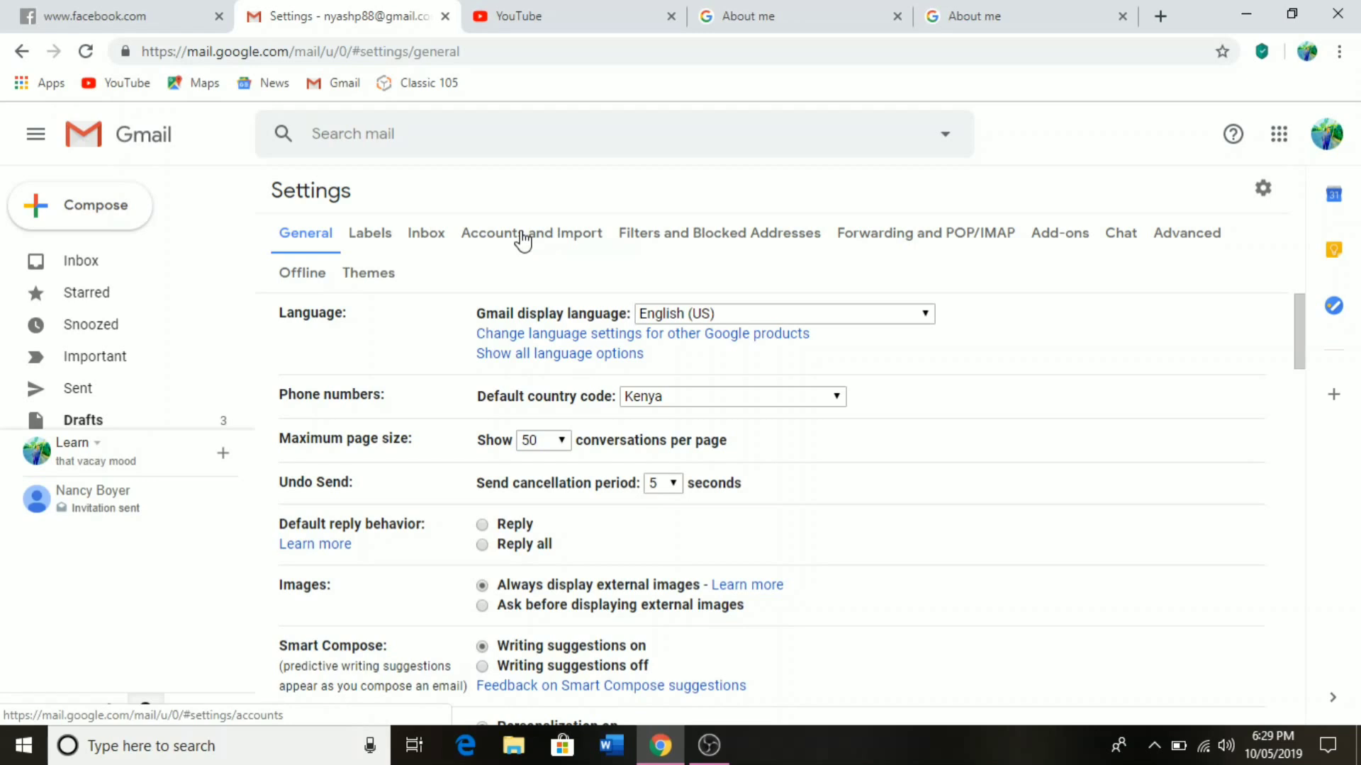
left_click(521, 234)
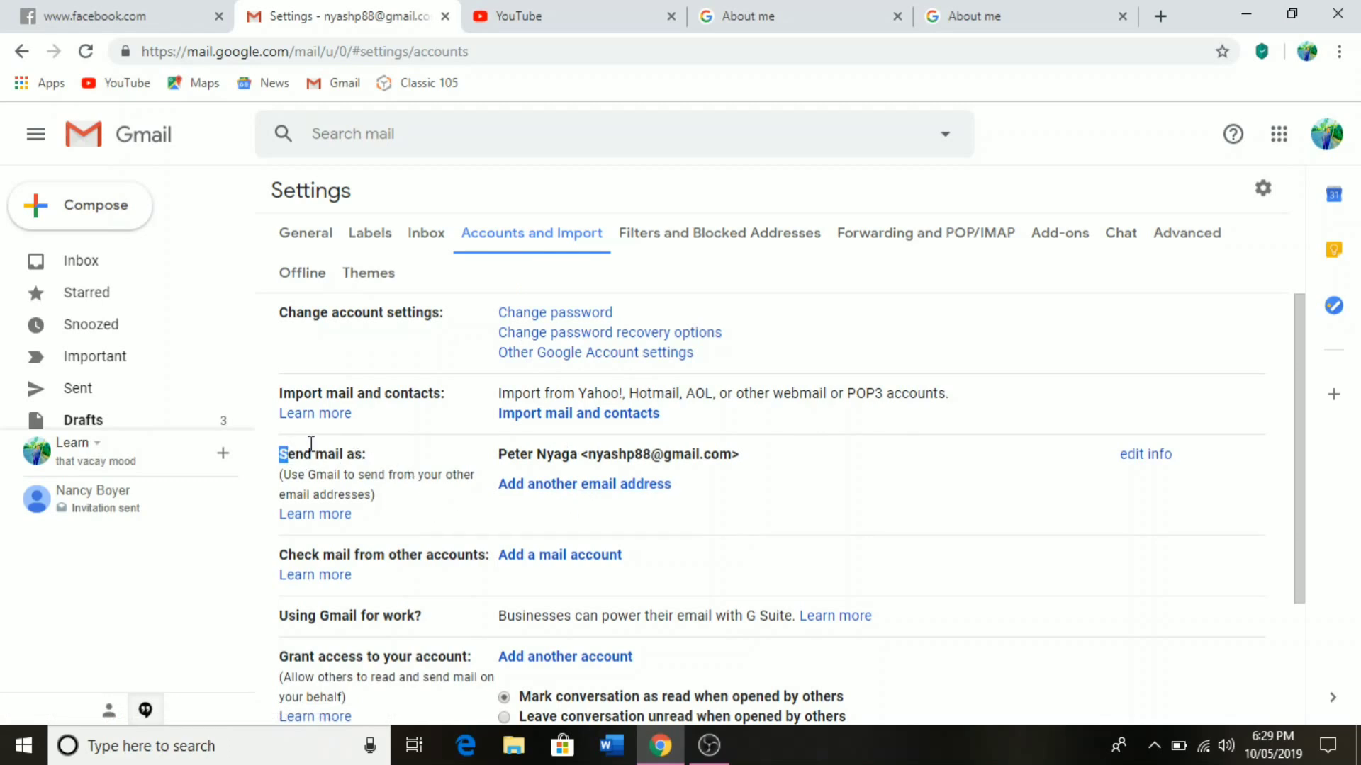
Highlight the Send mail as label and the current sender name beside it
left_click_drag(280, 454, 383, 452)
left_click_drag(501, 456, 564, 457)
left_click_drag(577, 455, 500, 454)
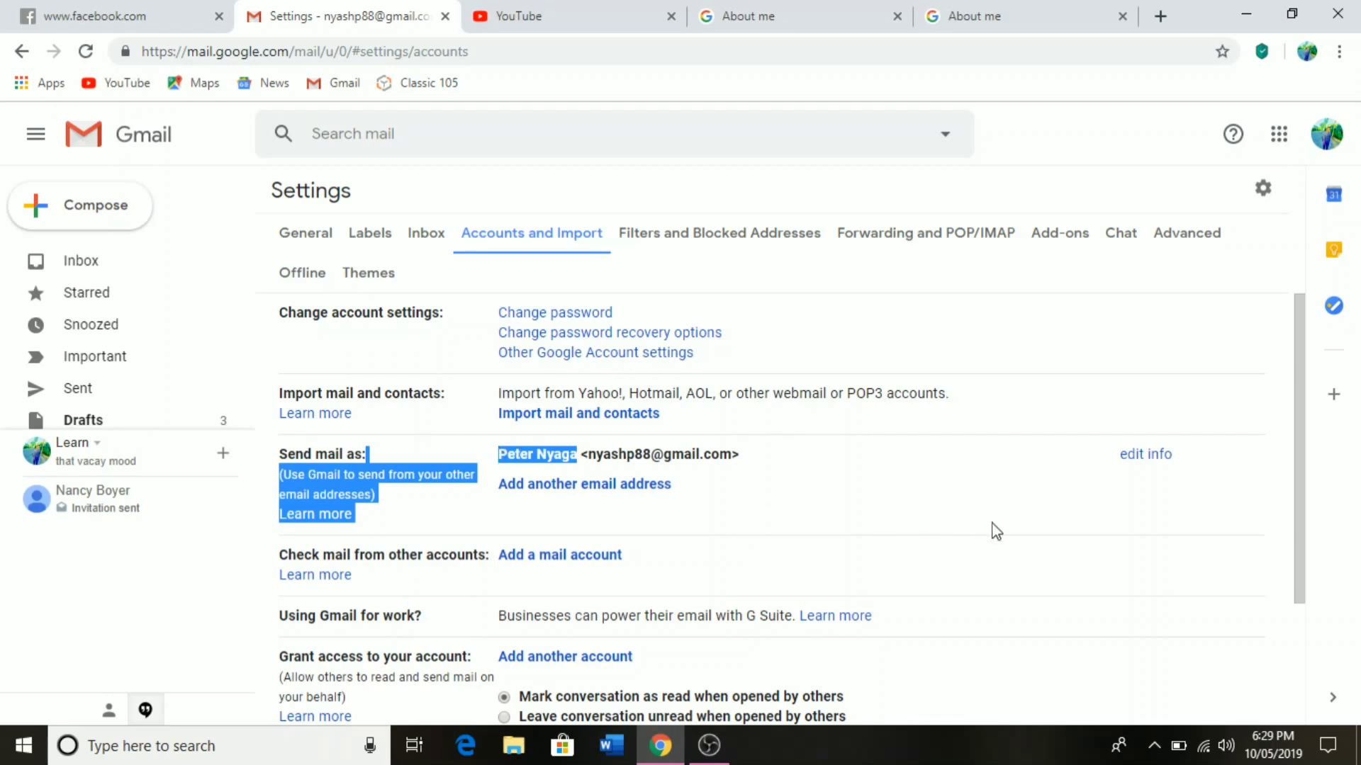
Edit the Send mail as address, choosing the custom Name option with the personal name
left_click(1143, 456)
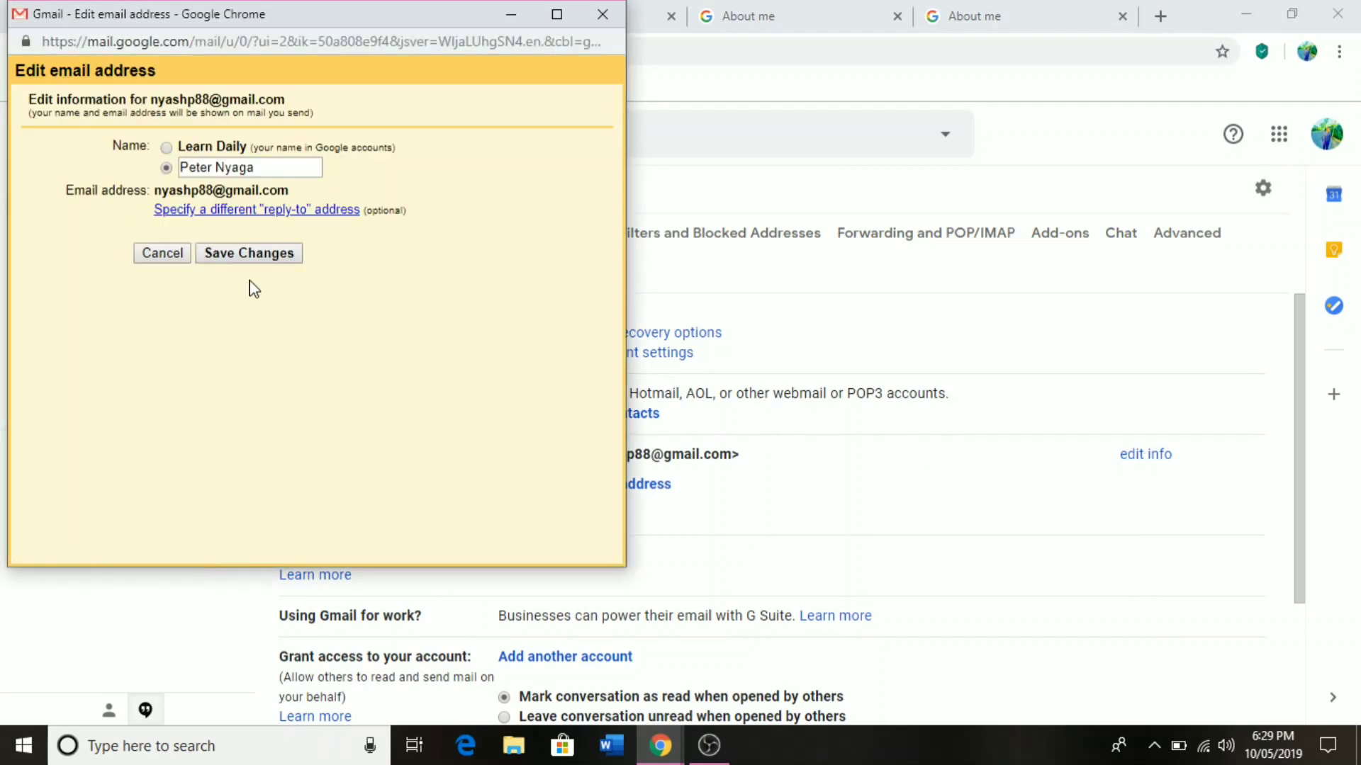
left_click(167, 147)
left_click(267, 172)
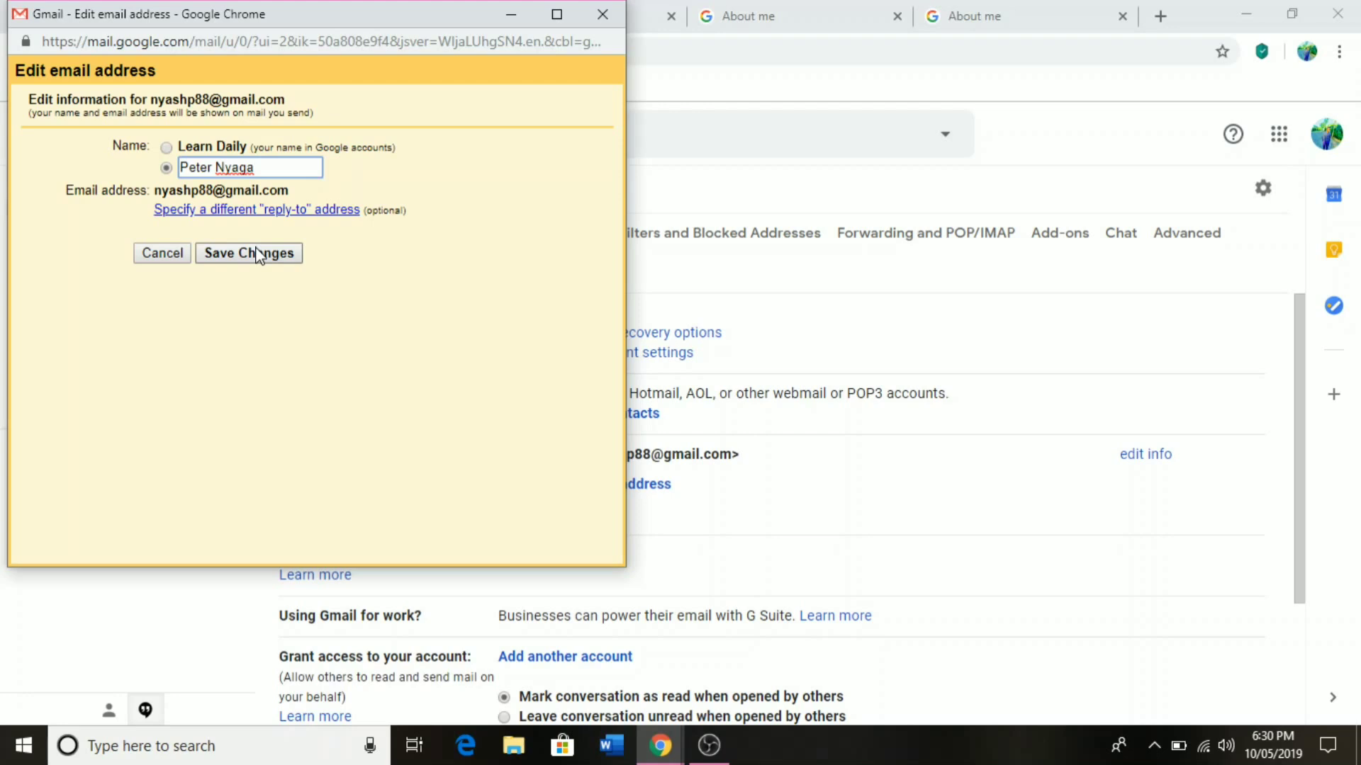
left_click(506, 320)
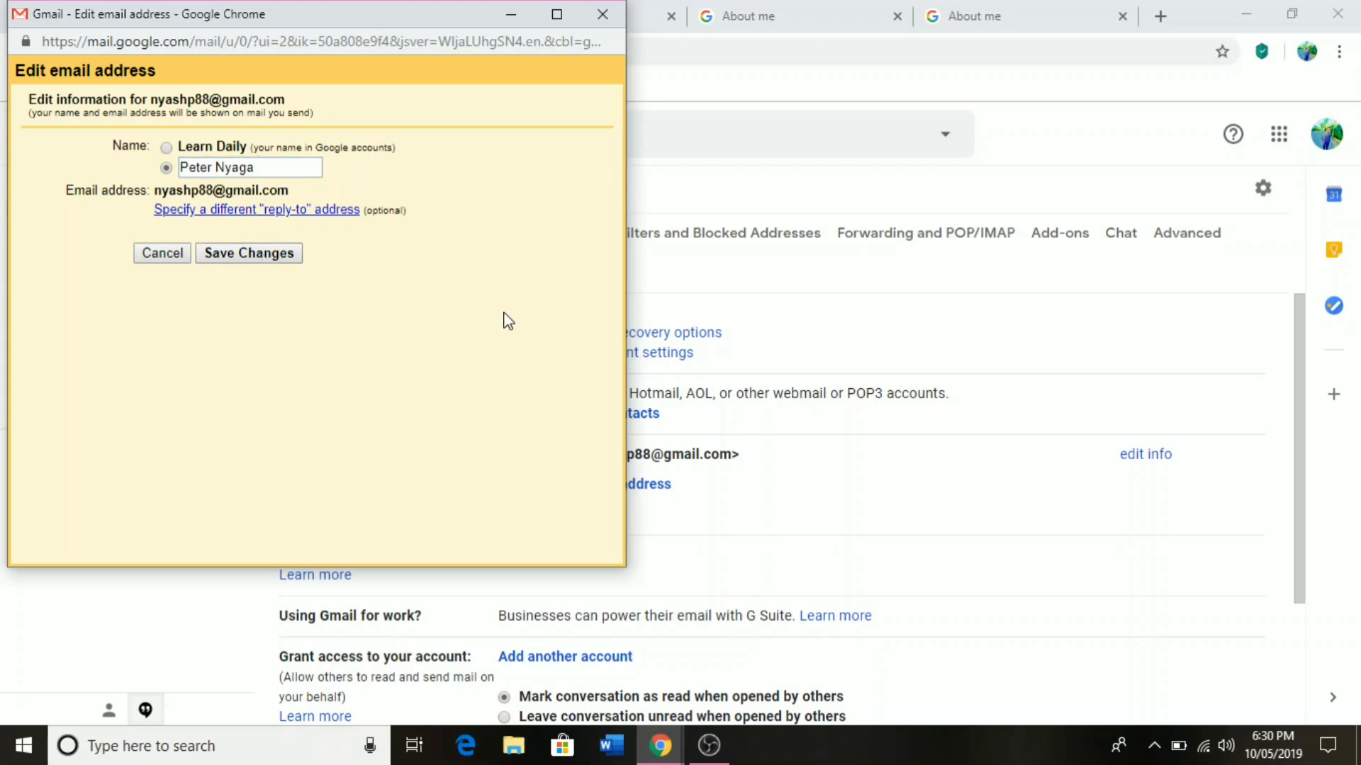